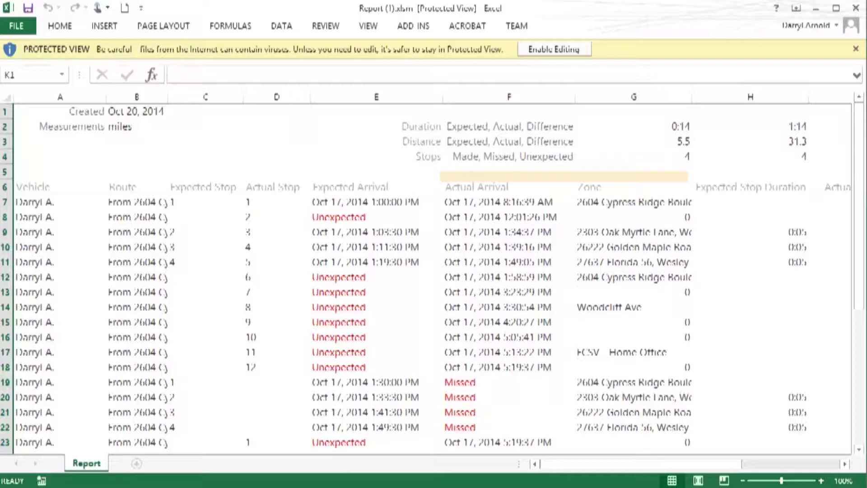
Scroll across the Excel Report sheet to review expected versus actual arrivals and stops.
drag(632, 464, 688, 471)
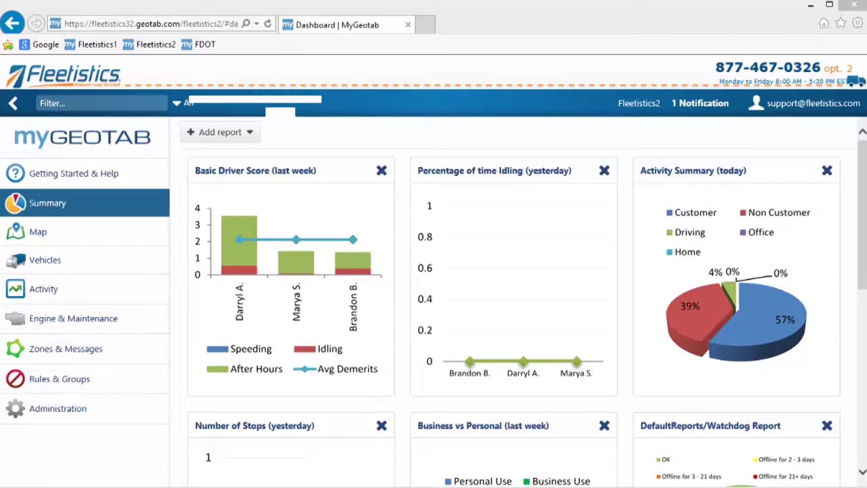
Go to Zones & Messages > Routes and start adding a new route.
click(70, 349)
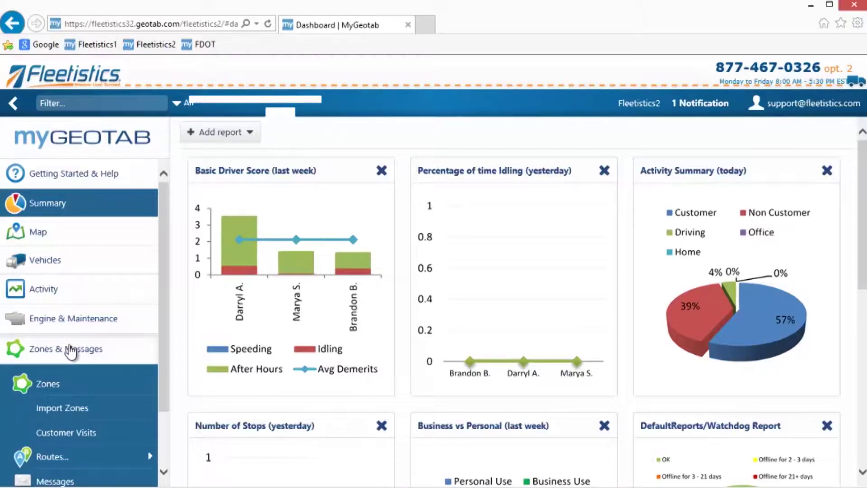
mouse_move(68, 458)
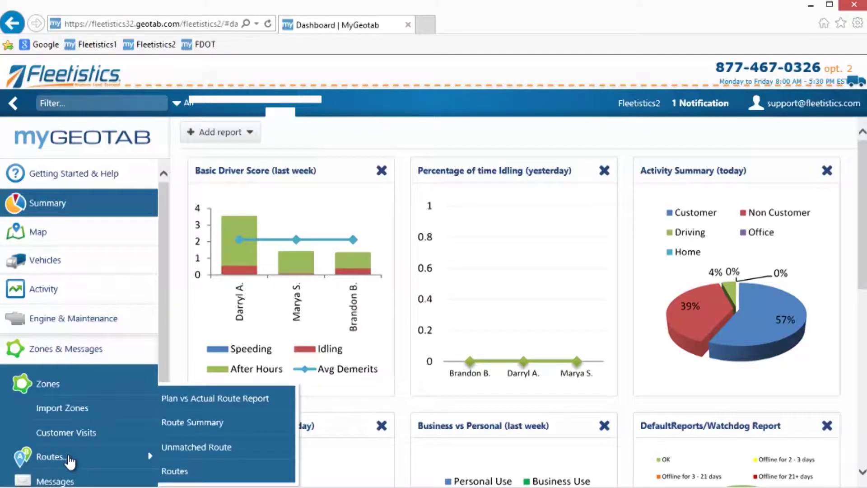
click(226, 474)
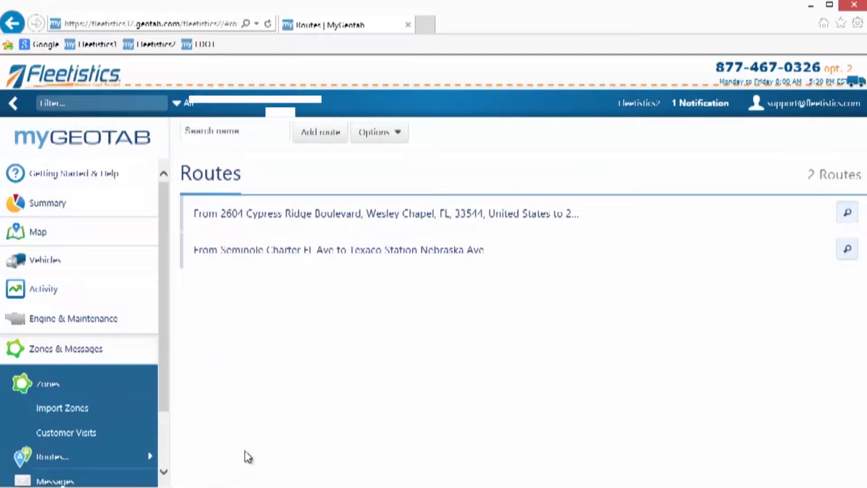
click(321, 133)
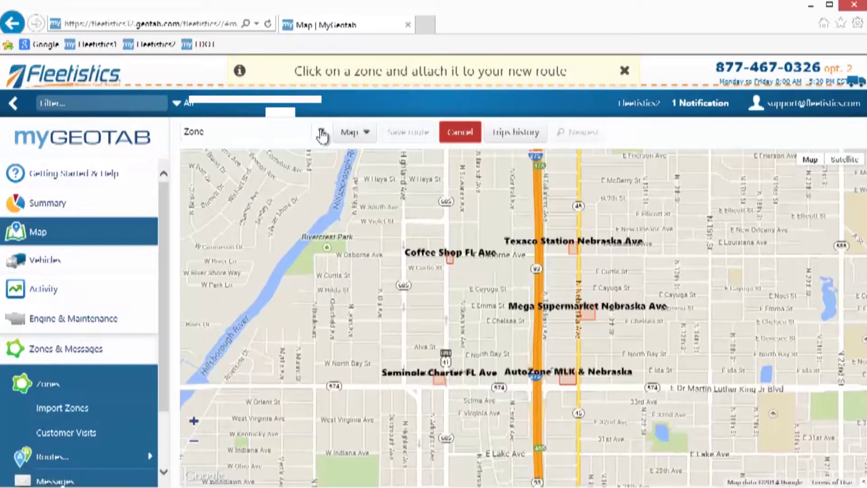
Add AutoZone MLK & Nebraska, then Mega Supermarket Nebraska Ave, as the route's zones.
click(194, 421)
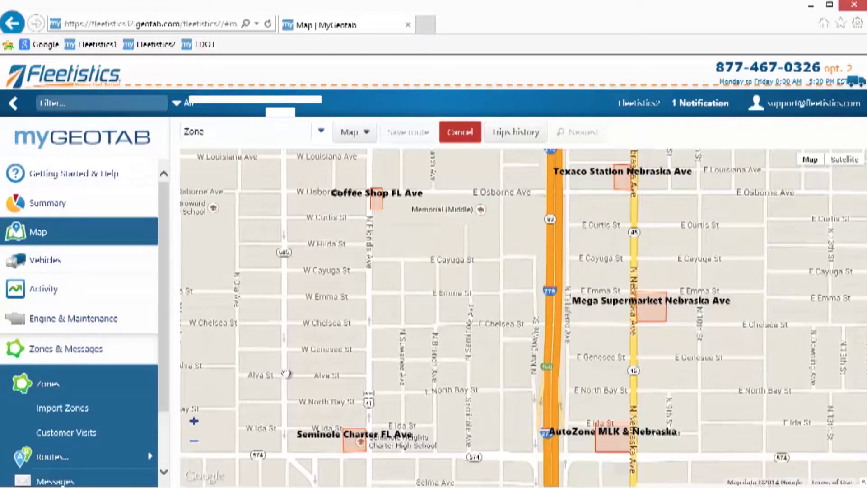
drag(280, 372, 291, 371)
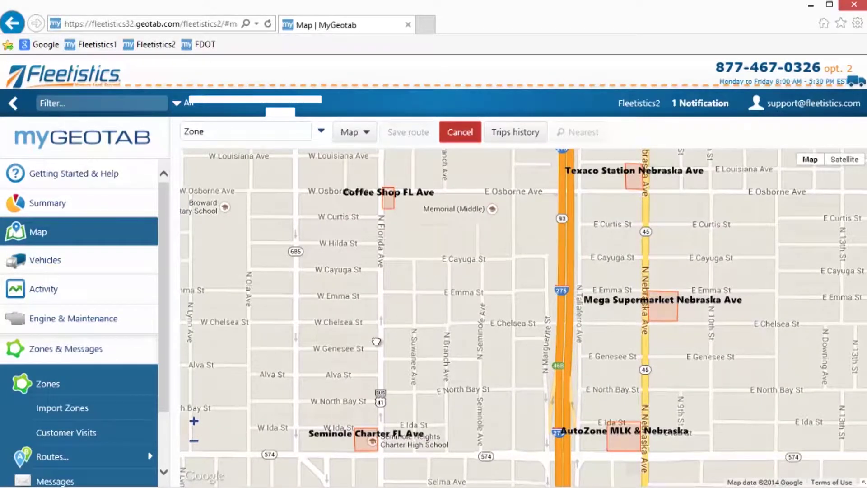
drag(371, 337, 372, 341)
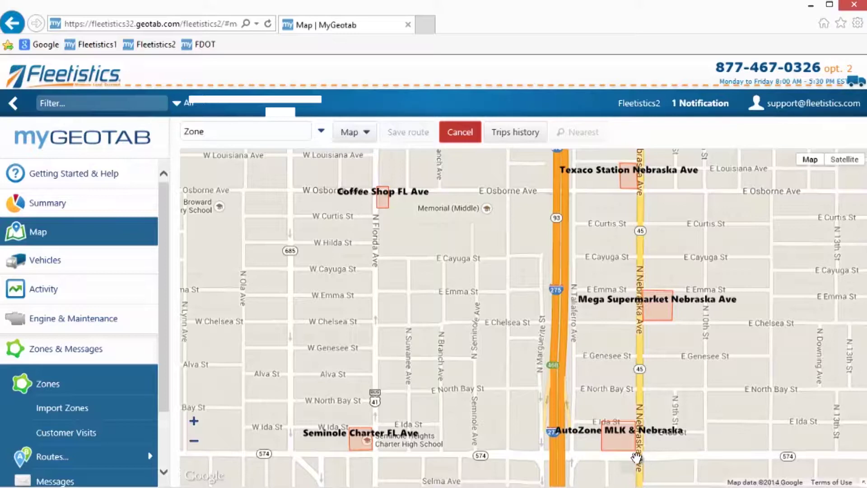
click(619, 447)
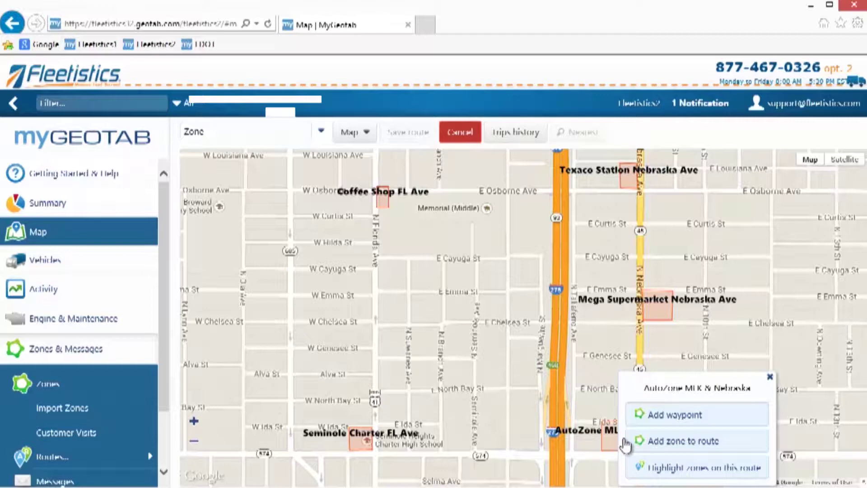
click(662, 441)
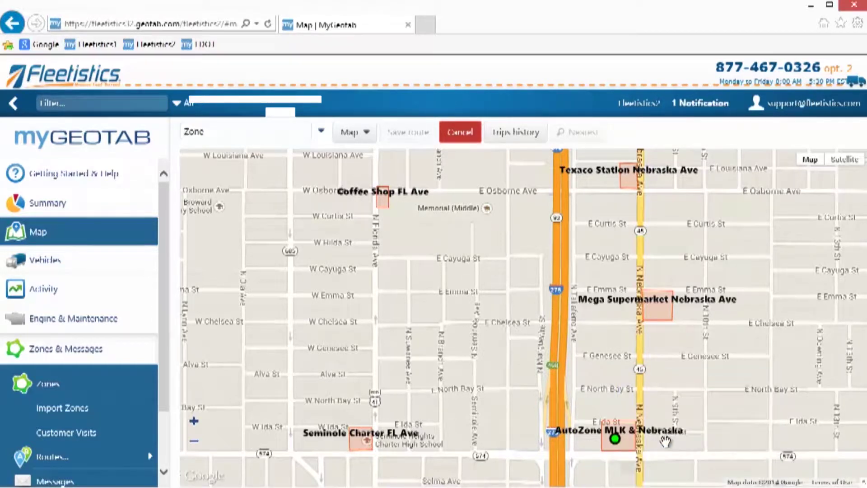
click(662, 312)
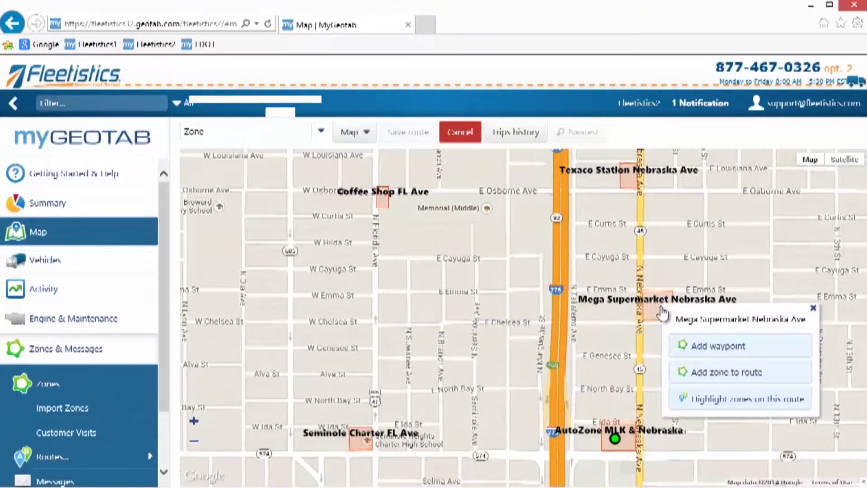
click(711, 380)
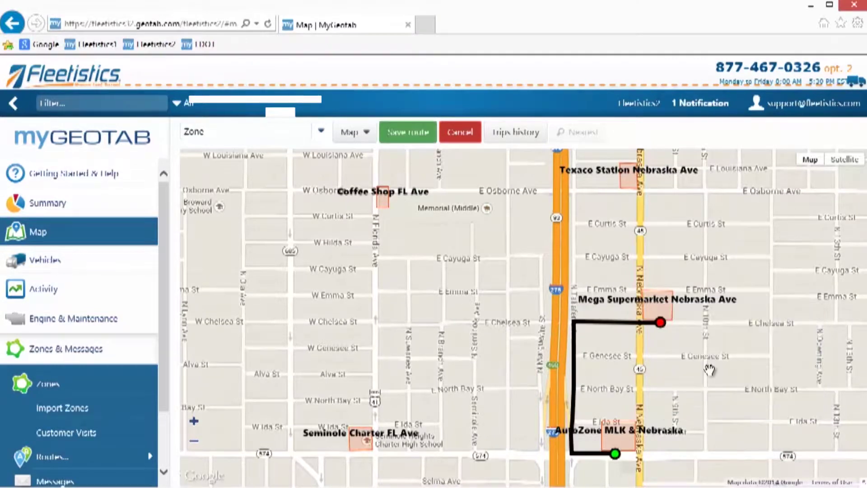
Add Texaco Station, Coffee Shop FL Ave, Seminole Charter FL Ave and a bottom-road waypoint to the route.
click(632, 184)
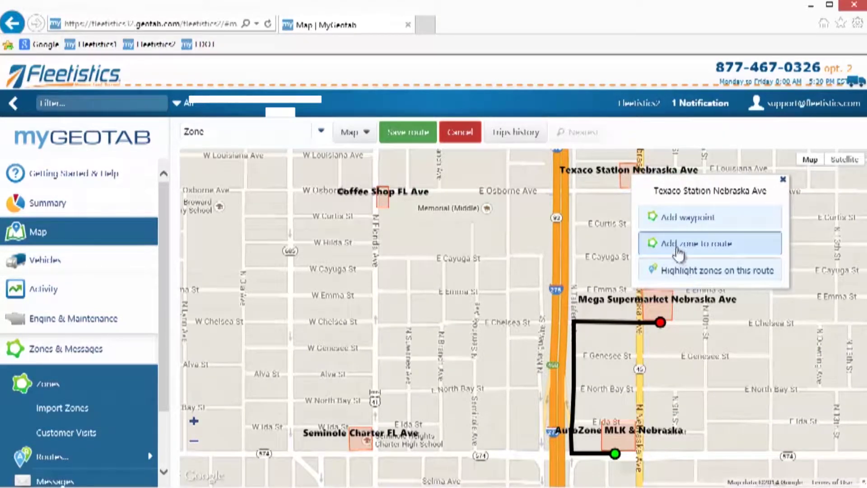
click(676, 245)
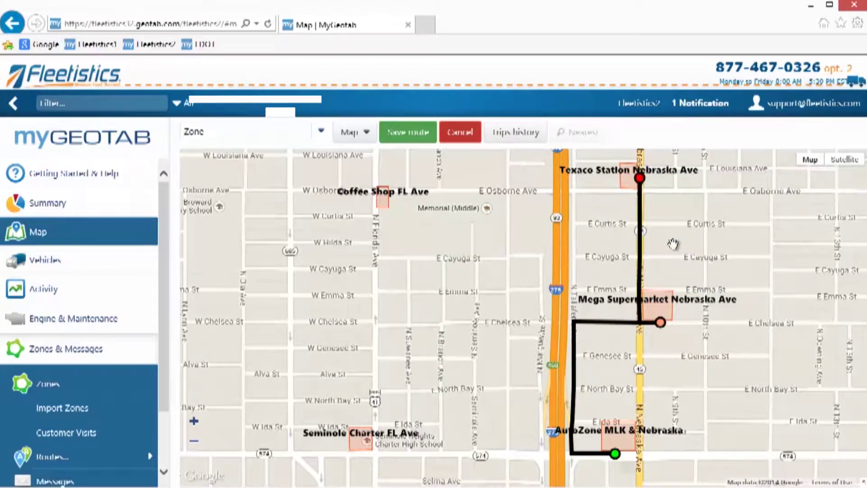
click(382, 204)
click(471, 266)
click(412, 430)
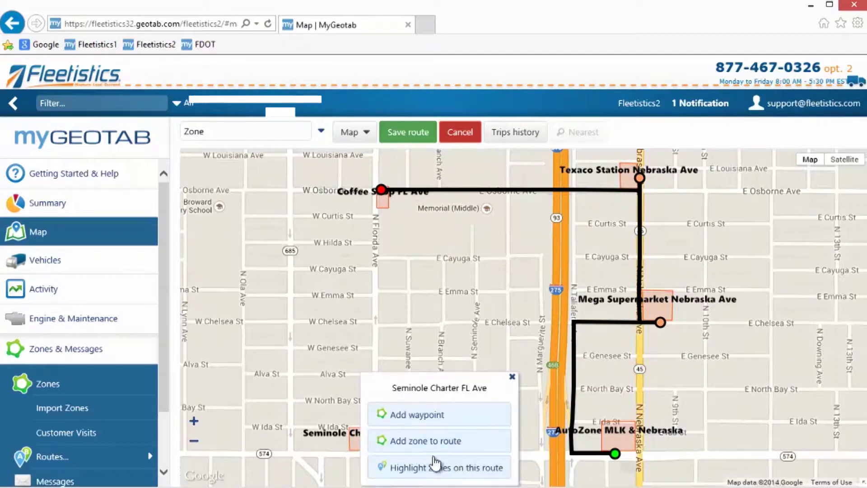
click(443, 445)
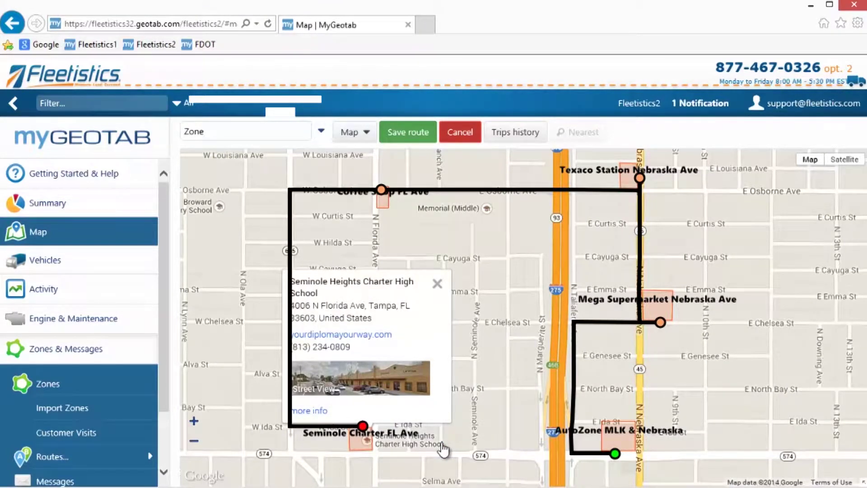
click(532, 447)
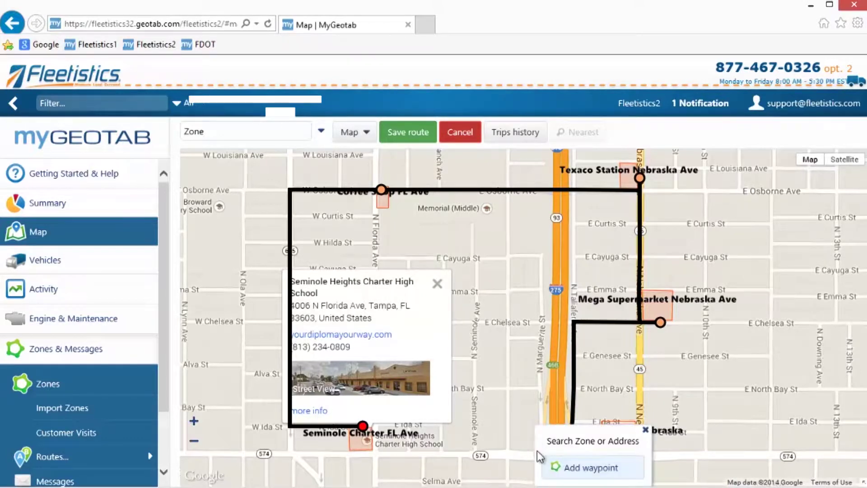
click(580, 469)
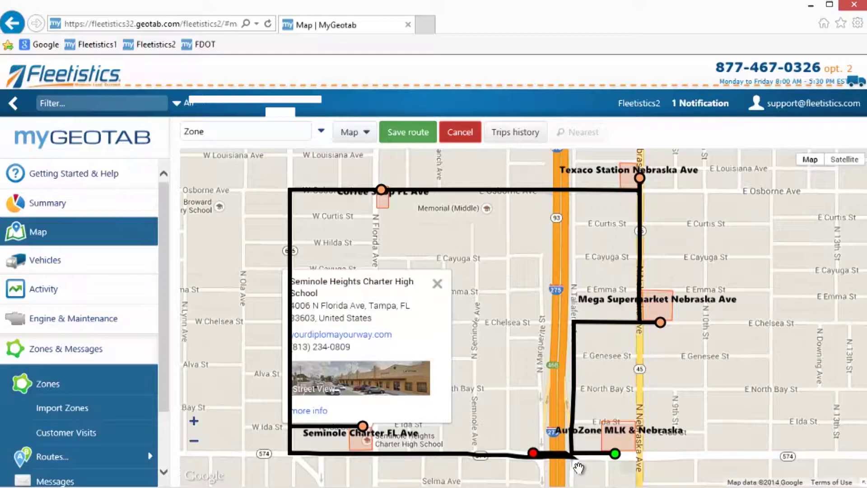
Save the drawn route, change its description to 'Route 1', and optimize the stop order.
click(410, 134)
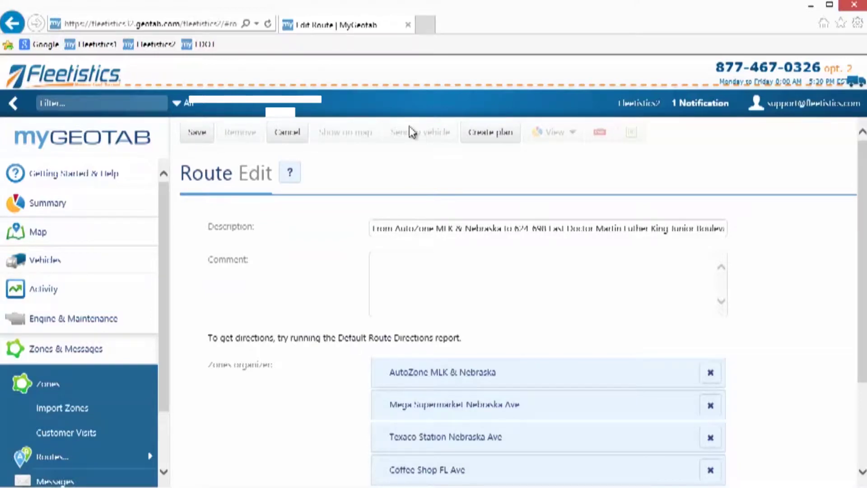
click(419, 227)
key(ctrl+a)
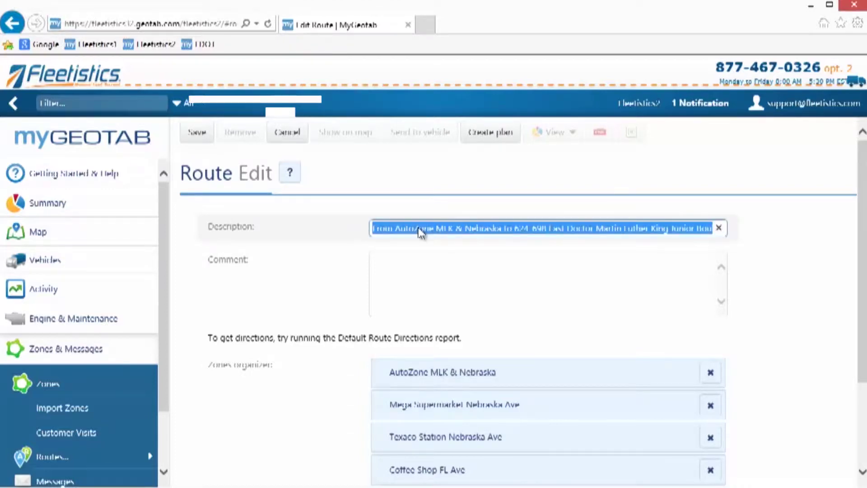
text(Route 1)
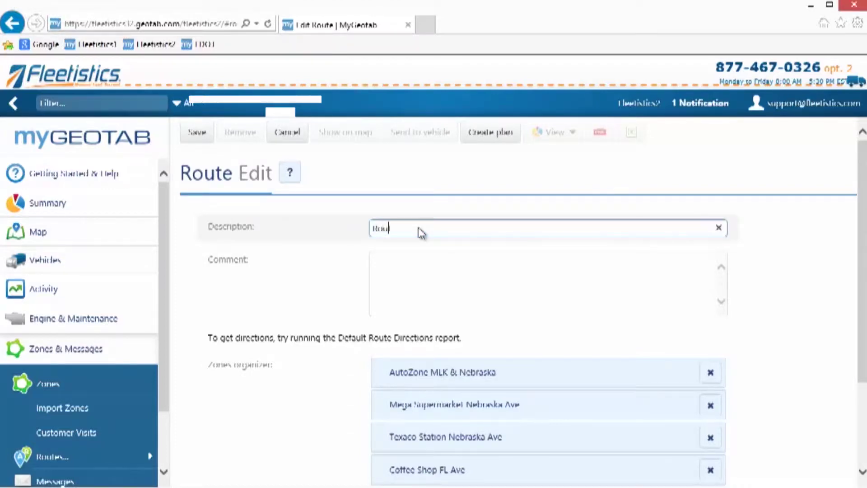
click(374, 218)
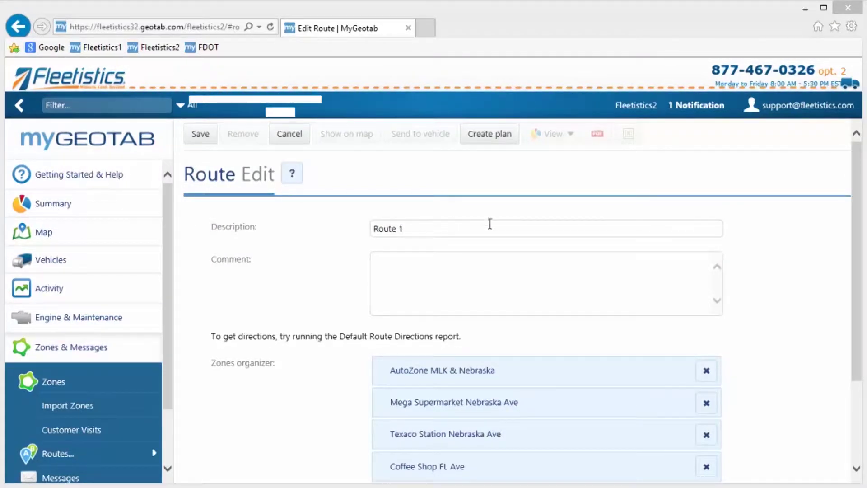
drag(859, 298, 859, 382)
click(401, 452)
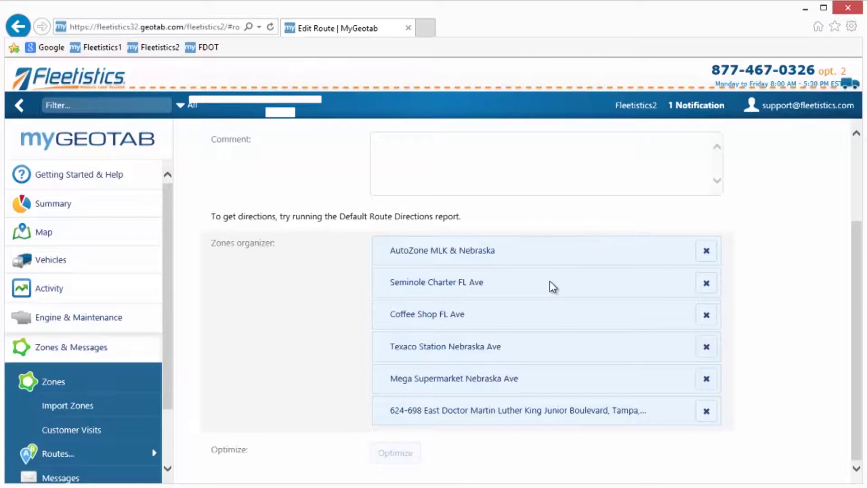
Move Seminole Charter FL Ave to first, add the comment 'This is route 1', and save.
drag(549, 281, 560, 251)
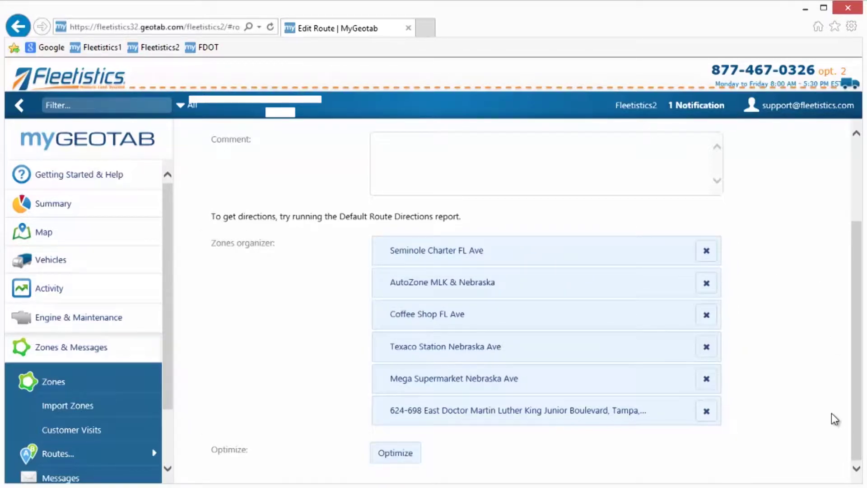
scroll(820, 403, up, 3)
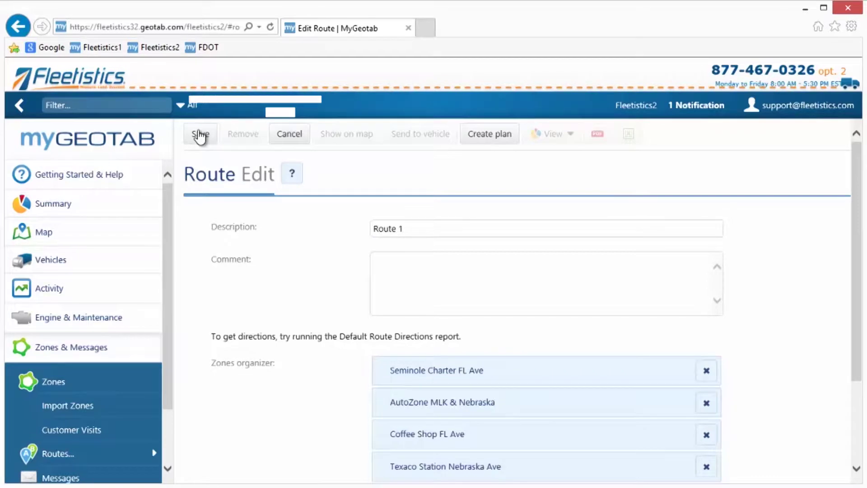
click(388, 280)
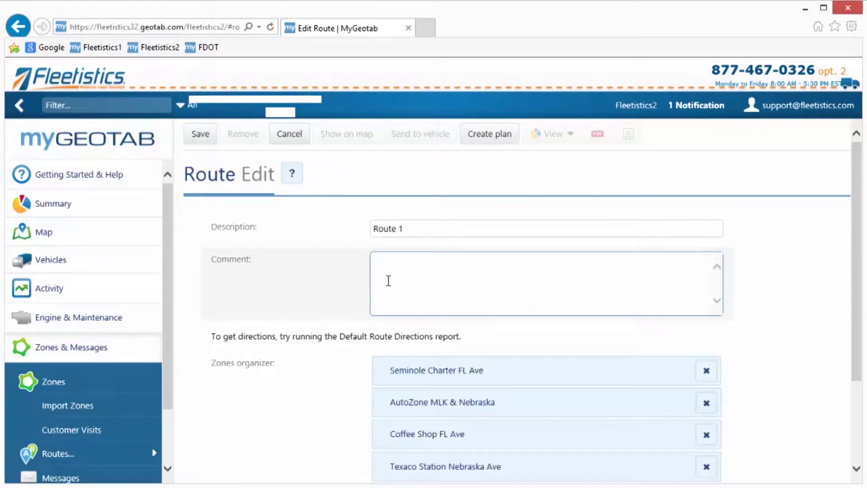
text(This is route 1)
click(199, 134)
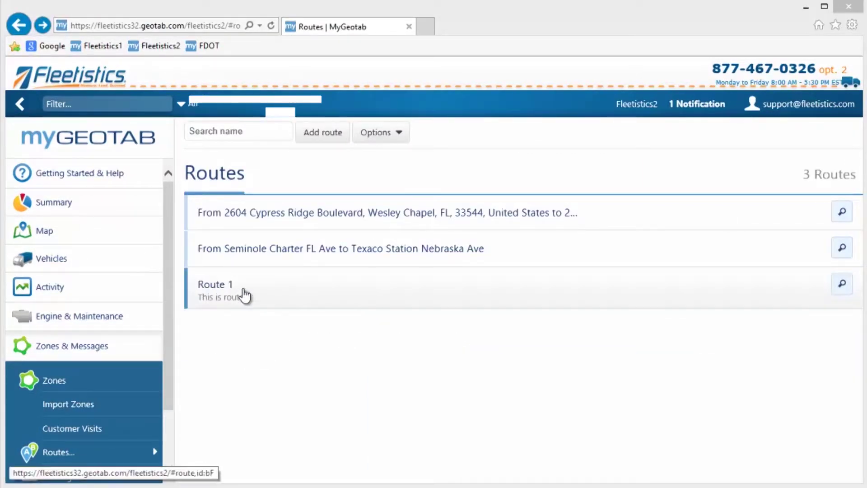
Create a plan for Route 1 with the driver's vehicle and start date 10/22/14.
click(357, 301)
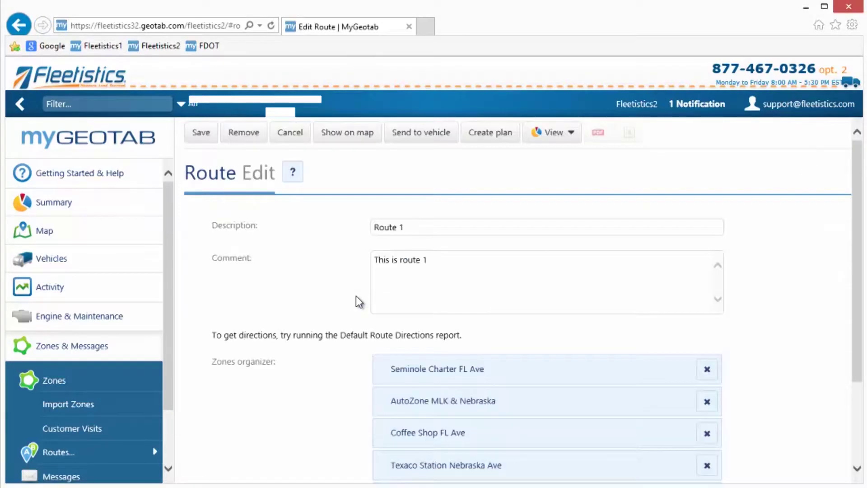
click(505, 139)
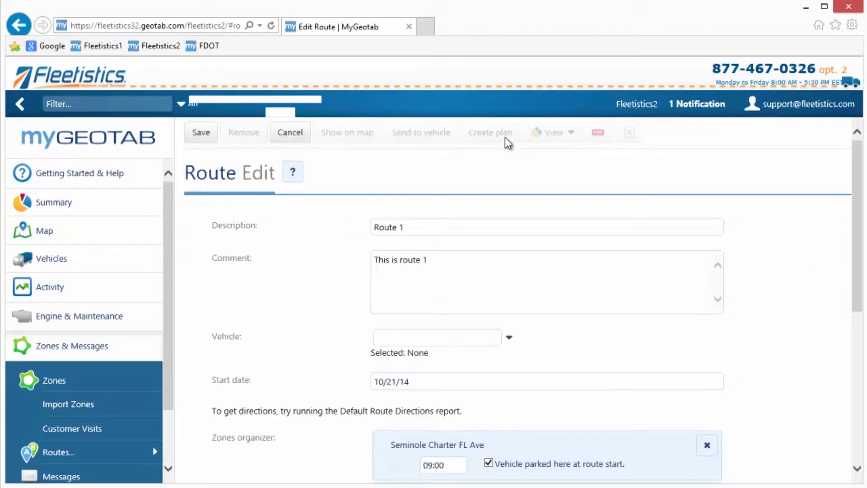
click(509, 339)
click(479, 395)
click(450, 381)
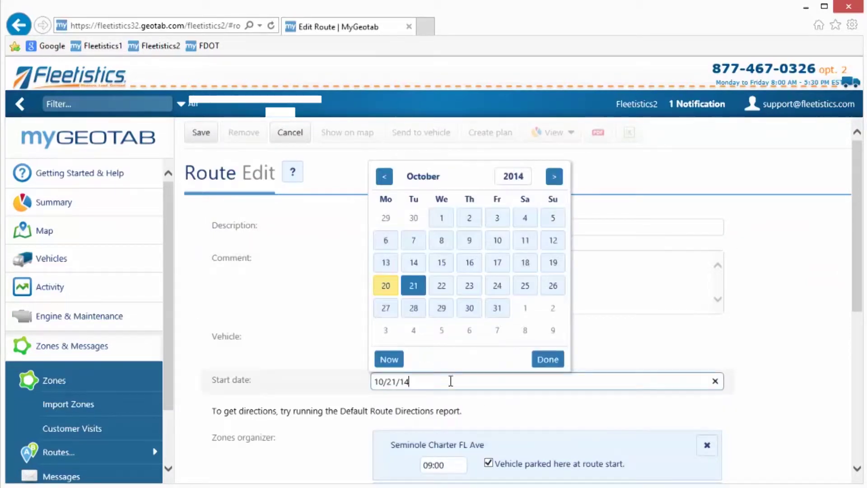
click(445, 287)
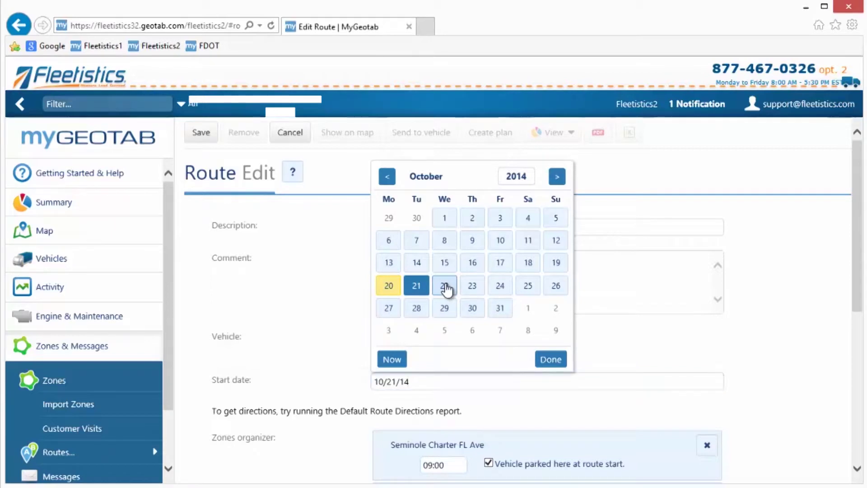
click(551, 360)
scroll(768, 382, down, 5)
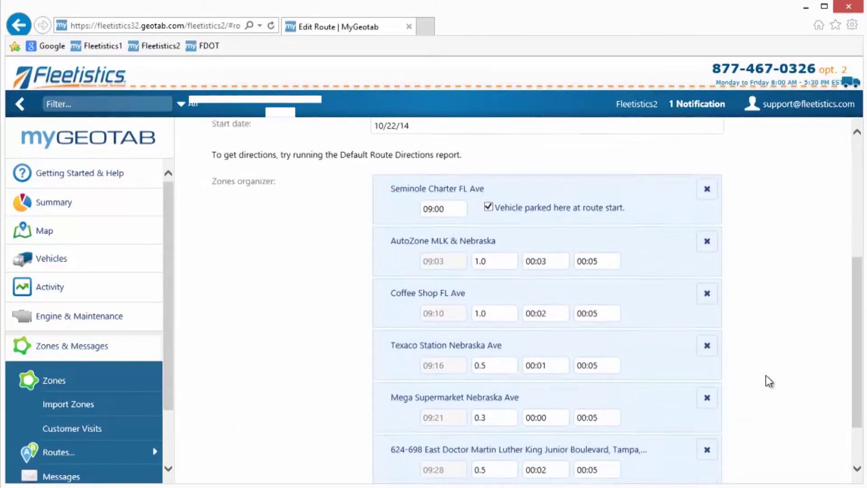
scroll(768, 381, down, 1)
Set the Route 1 plan's start time to 09:15.
click(450, 190)
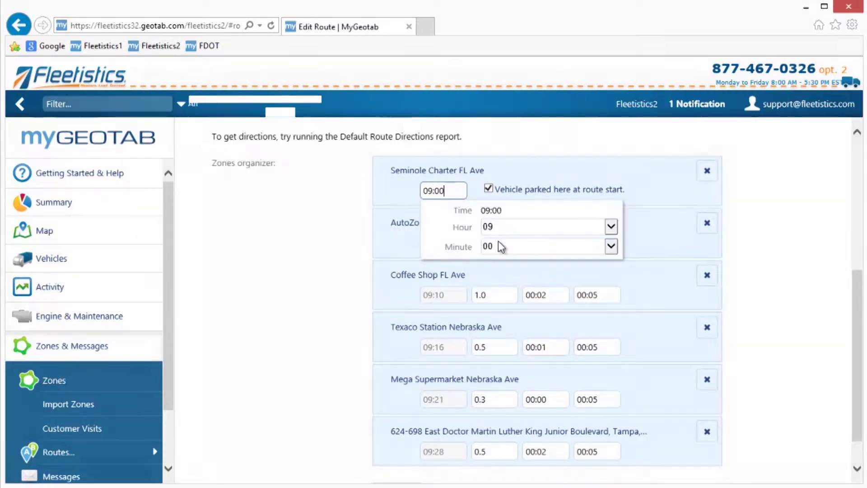
click(610, 247)
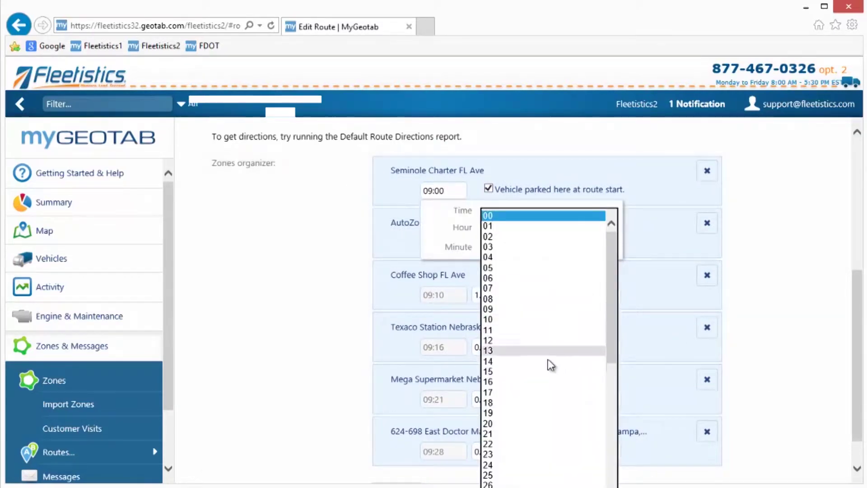
click(549, 371)
click(771, 330)
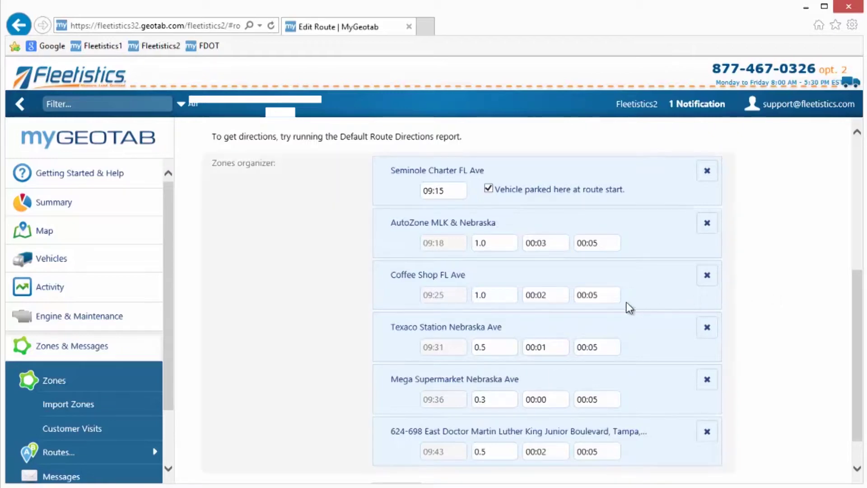
Set the Coffee Shop FL Ave stop to 10 minutes and Mega Supermarket Nebraska Ave to 20 minutes.
click(610, 295)
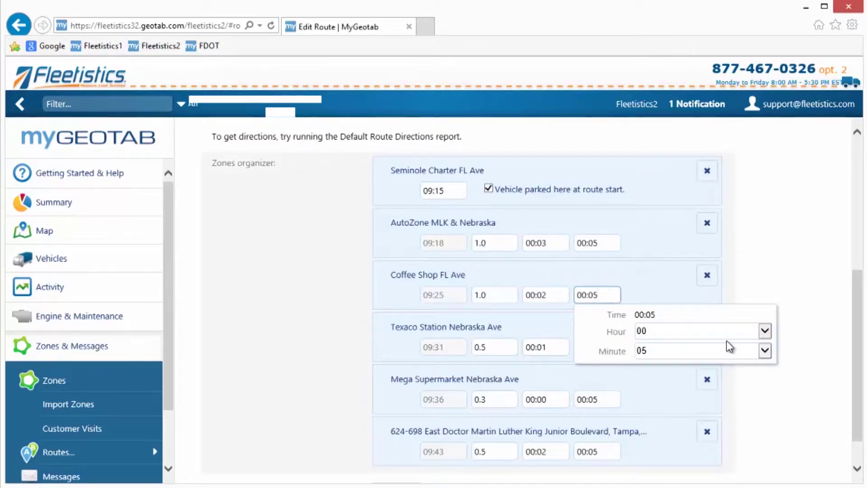
click(764, 353)
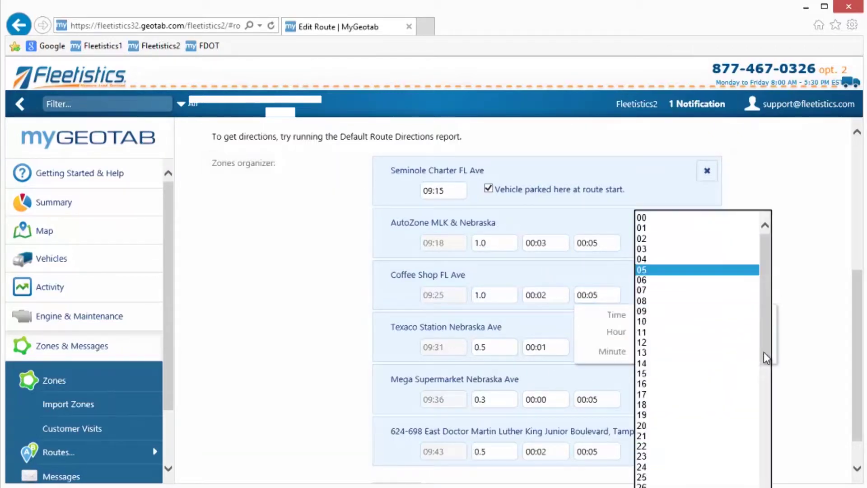
click(708, 321)
click(802, 338)
scroll(763, 373, down, 1)
click(611, 360)
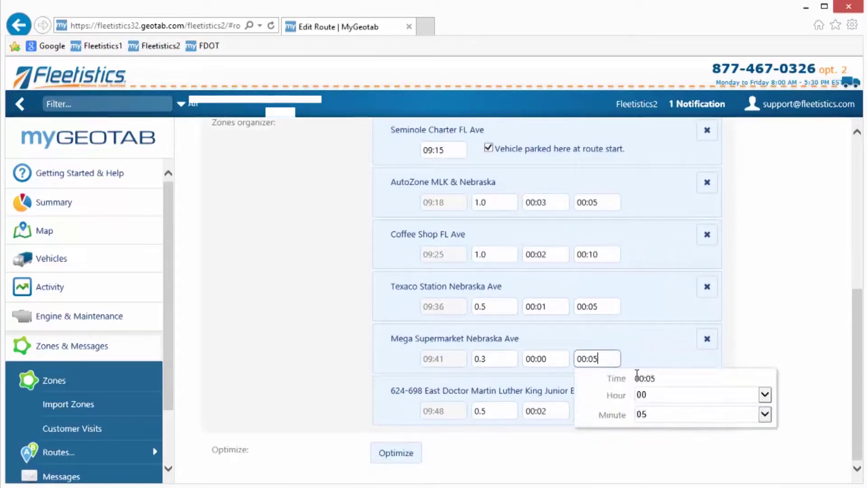
click(763, 415)
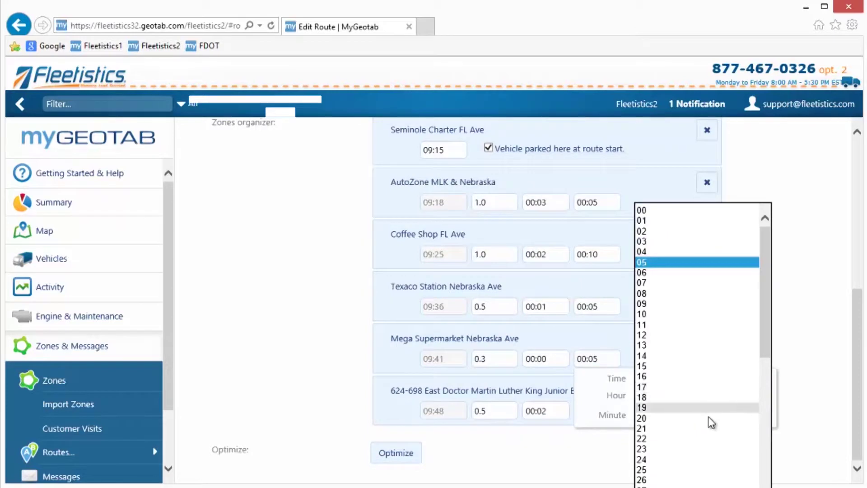
click(708, 420)
click(803, 313)
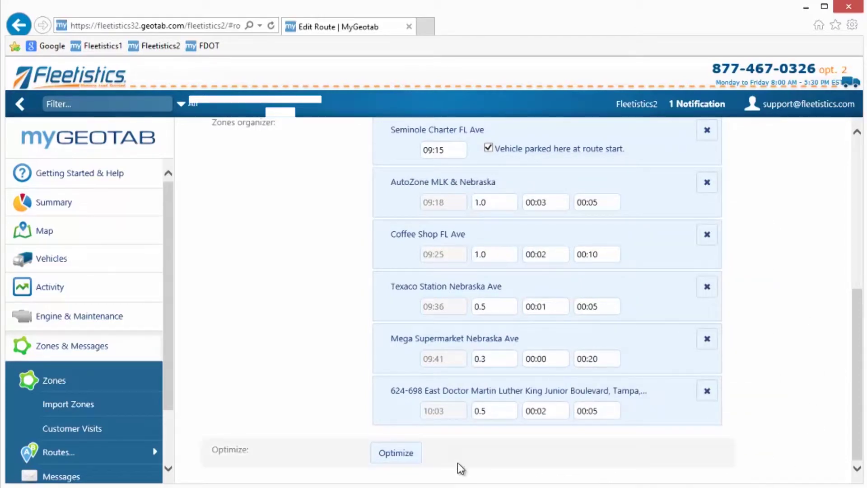
scroll(457, 459, up, 7)
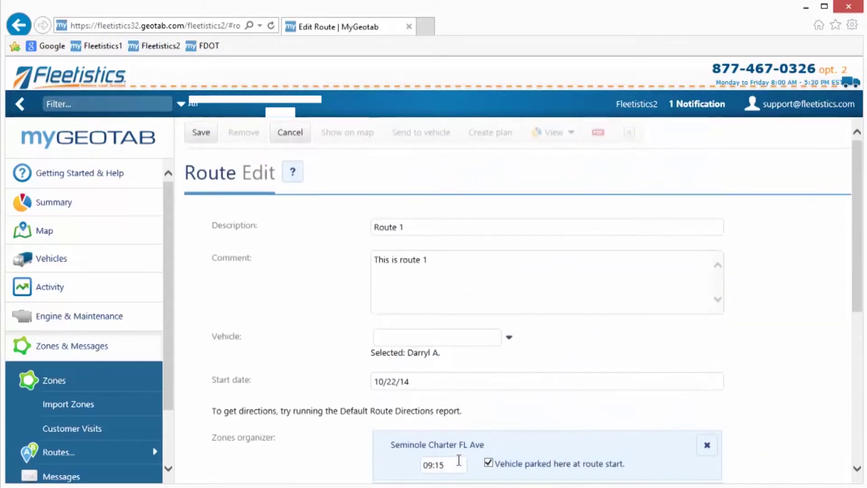
Save the Route 1 plan, reopen it, and display its turn-by-turn directions report.
click(199, 134)
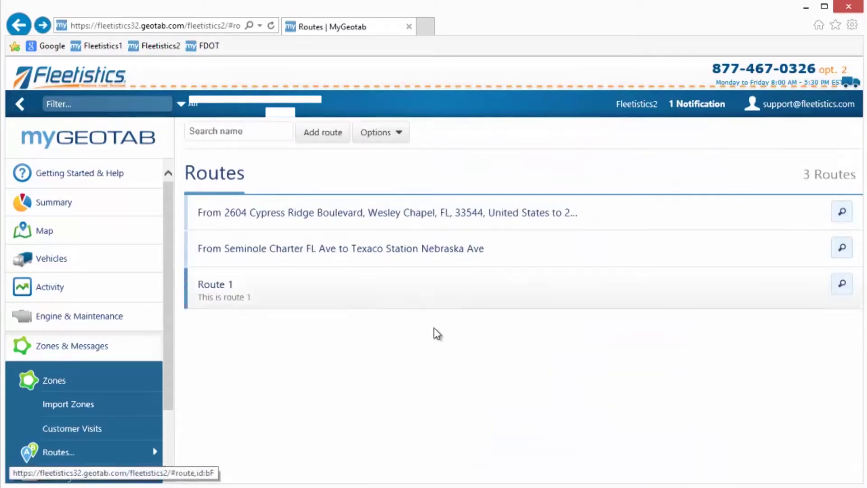
click(364, 301)
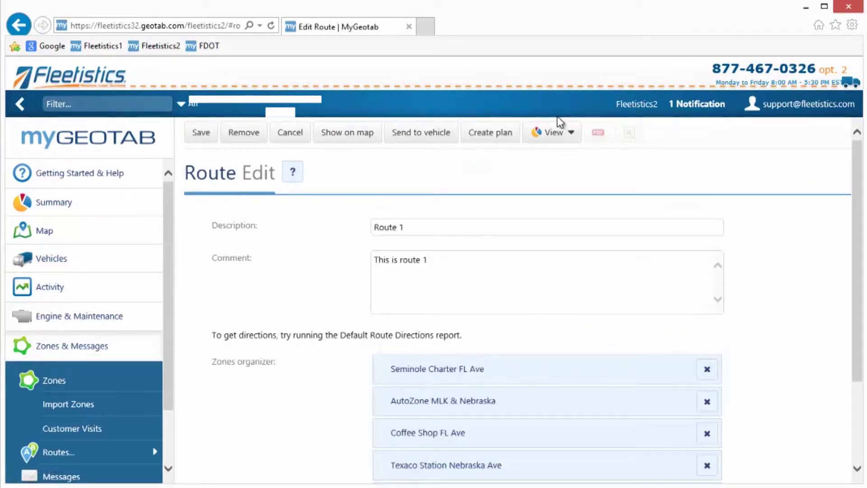
click(564, 133)
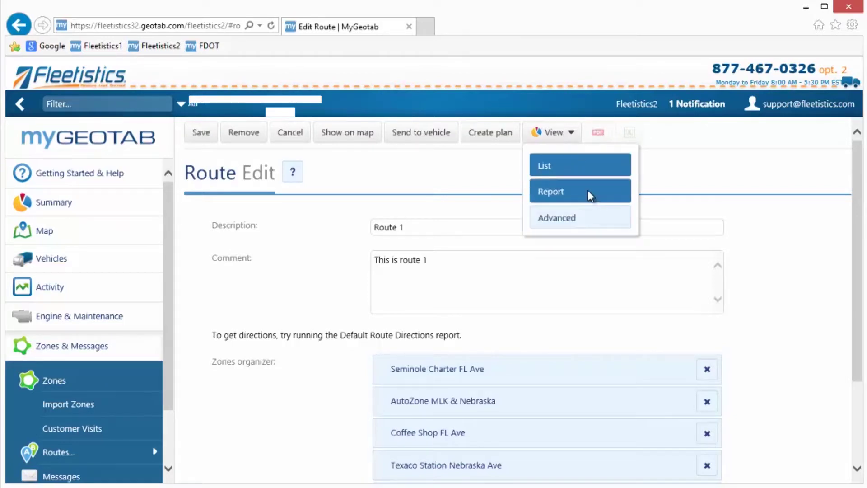
click(587, 192)
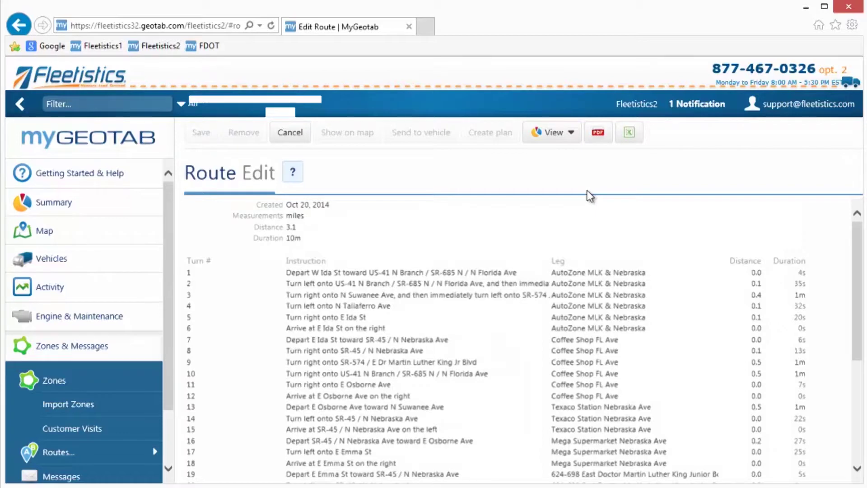
Cancel the directions report to return to the Route 1 form.
click(290, 135)
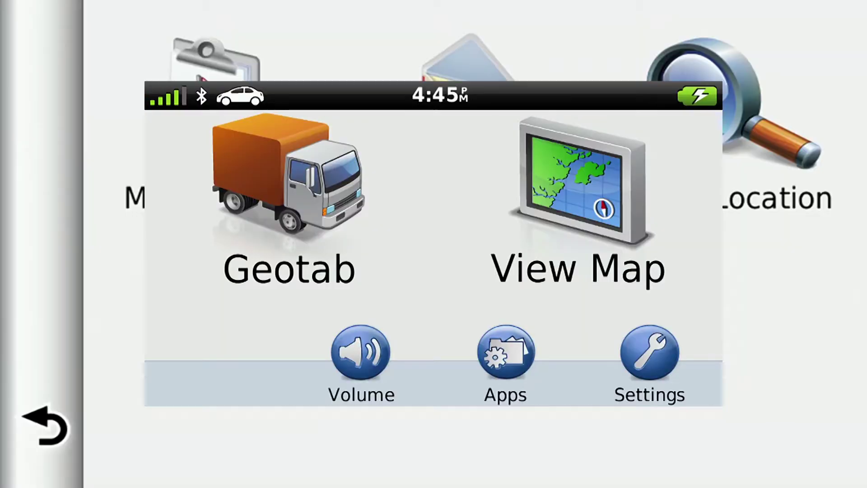
On the Garmin, mark the first stop in My Stops as done and start navigating to the next stop.
click(289, 203)
click(289, 162)
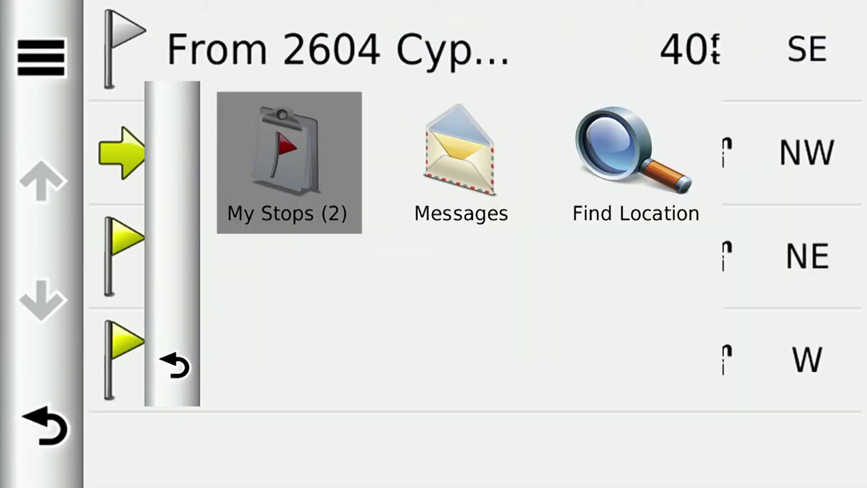
click(362, 183)
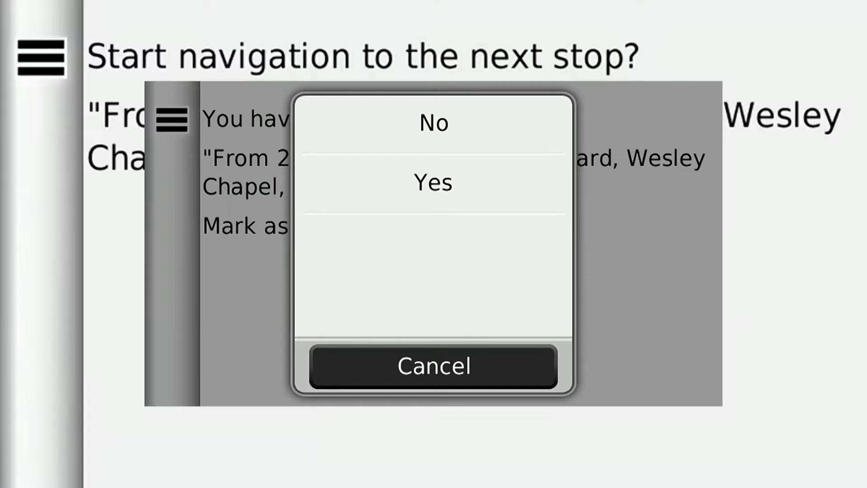
click(434, 183)
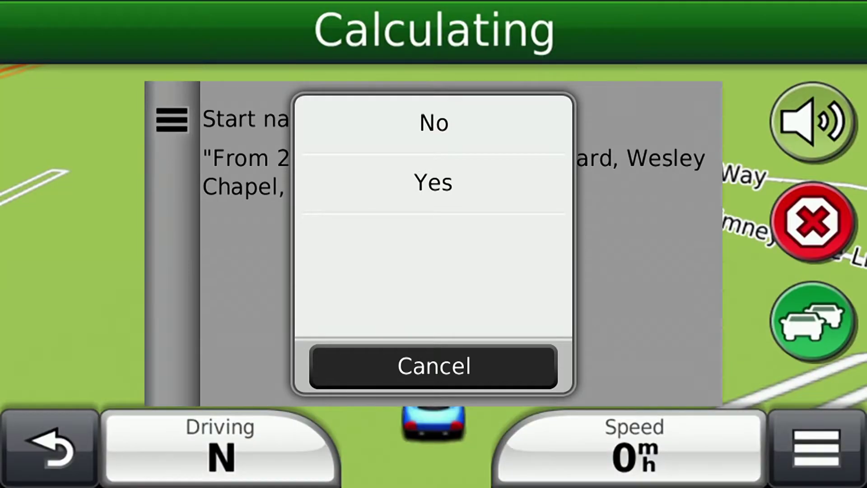
click(434, 182)
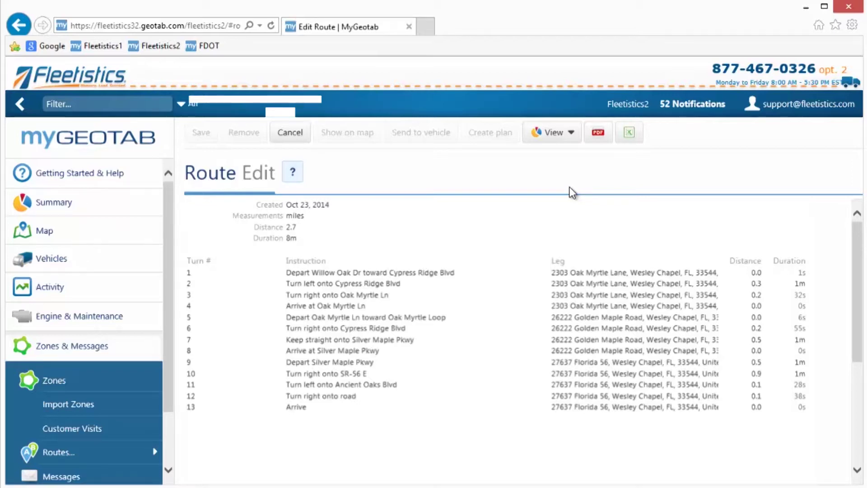
Export the route directions to Excel and open the downloaded Report.xlsx.
click(629, 134)
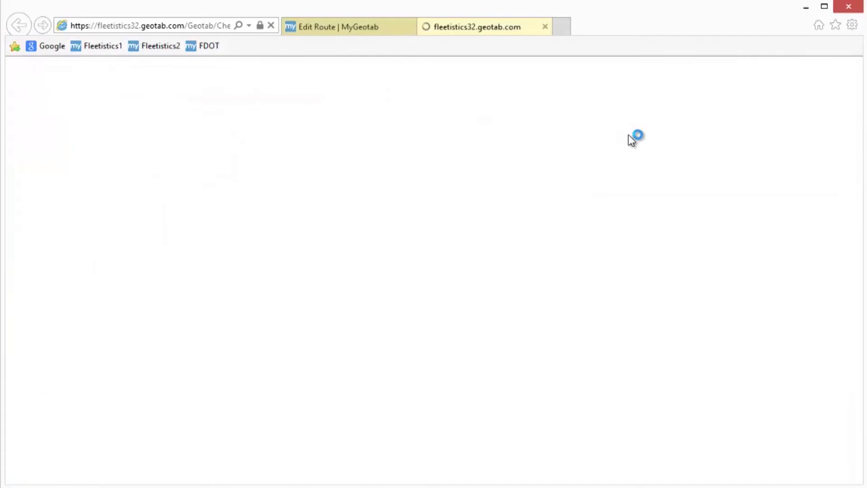
click(591, 471)
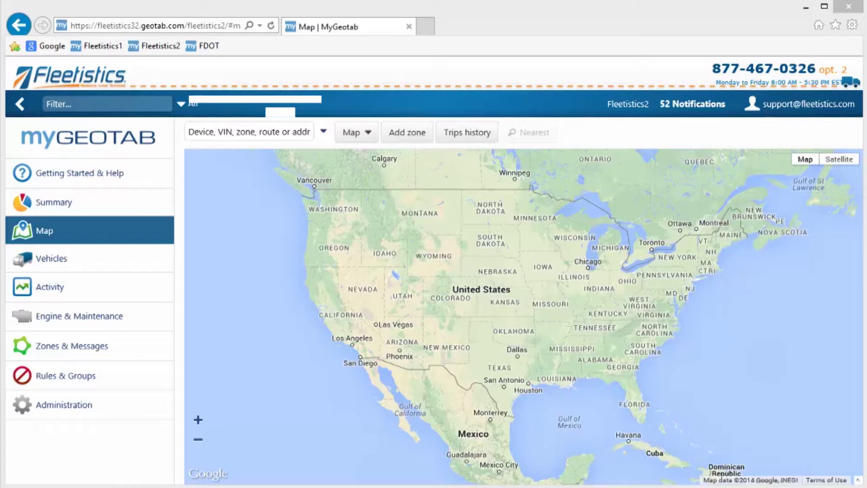
Show the Messages list under Zones & Messages to review the five delivered route messages.
click(71, 346)
click(81, 475)
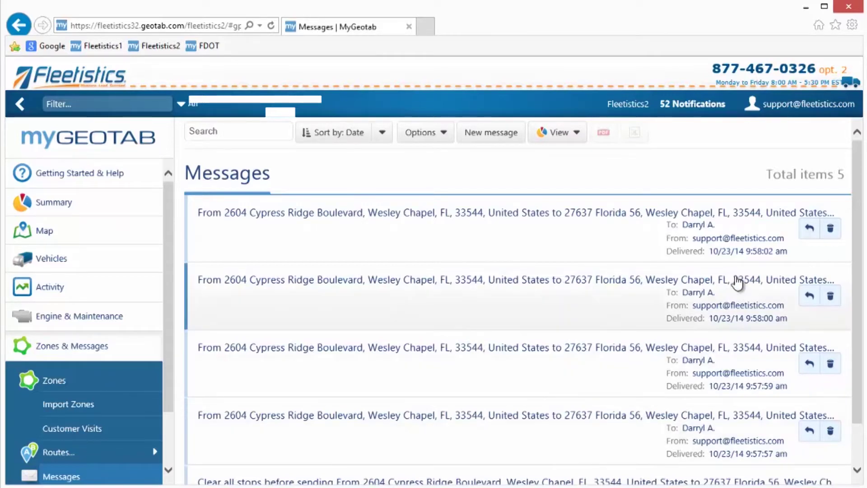
Reply to the driver's delivered message, adding a second driver from Devices as recipient.
click(809, 228)
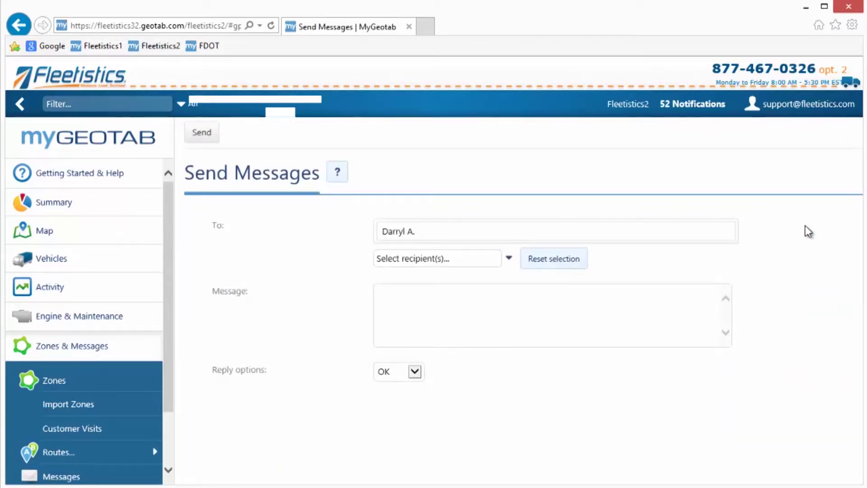
click(508, 259)
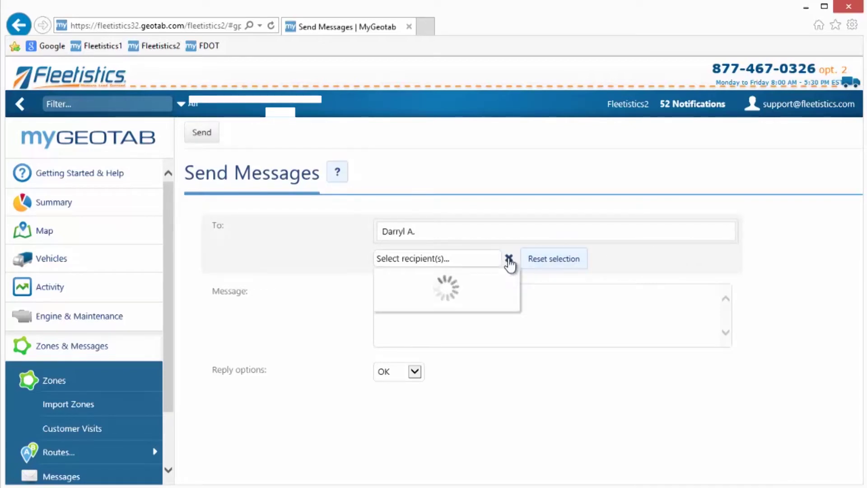
click(487, 320)
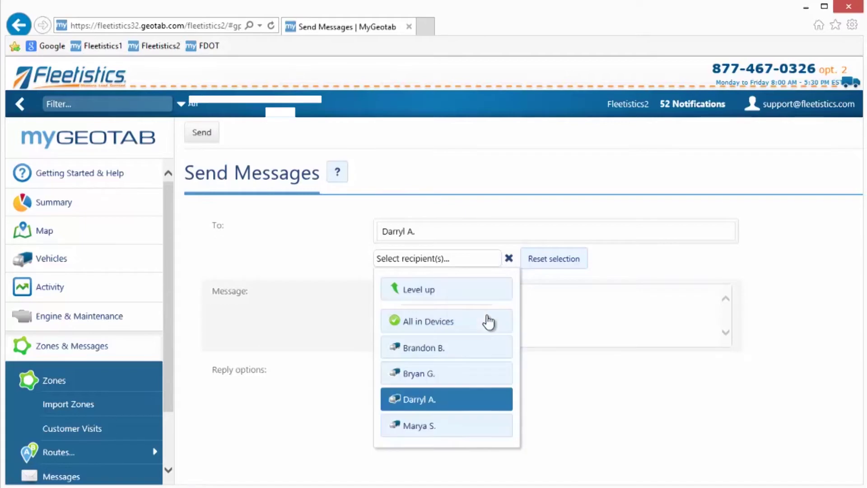
click(472, 357)
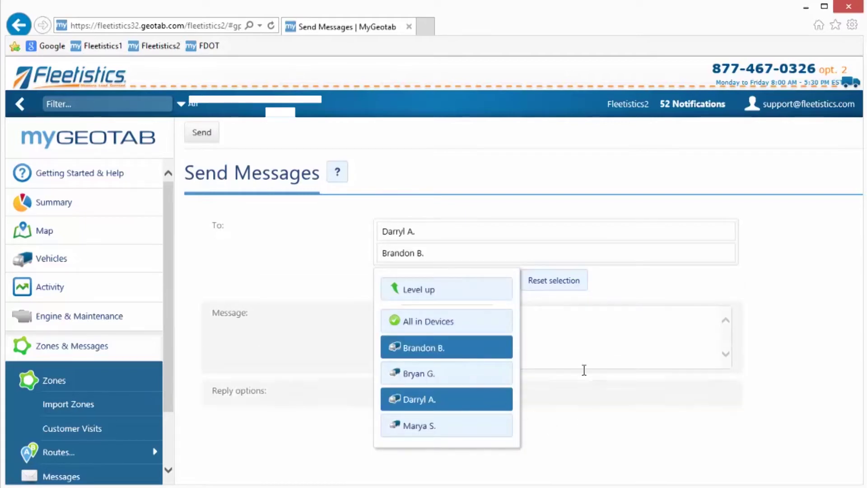
click(569, 341)
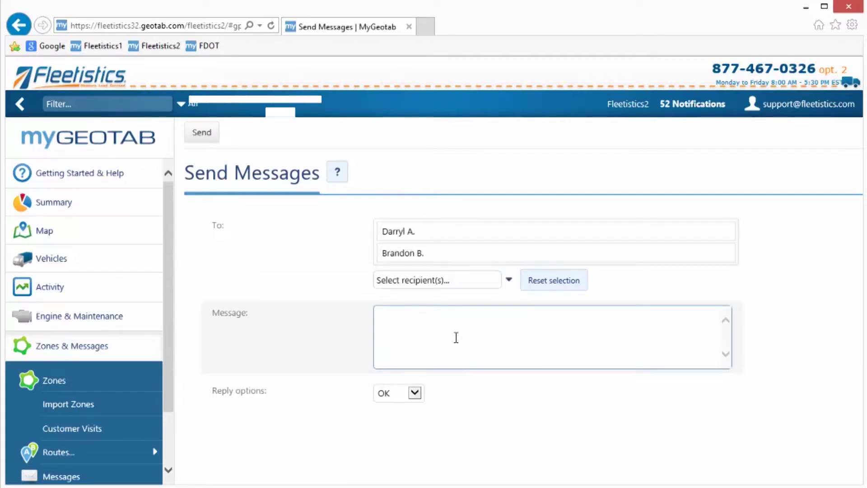
Set the message's reply options to Yes, No, then return to the Summary dashboard.
click(412, 394)
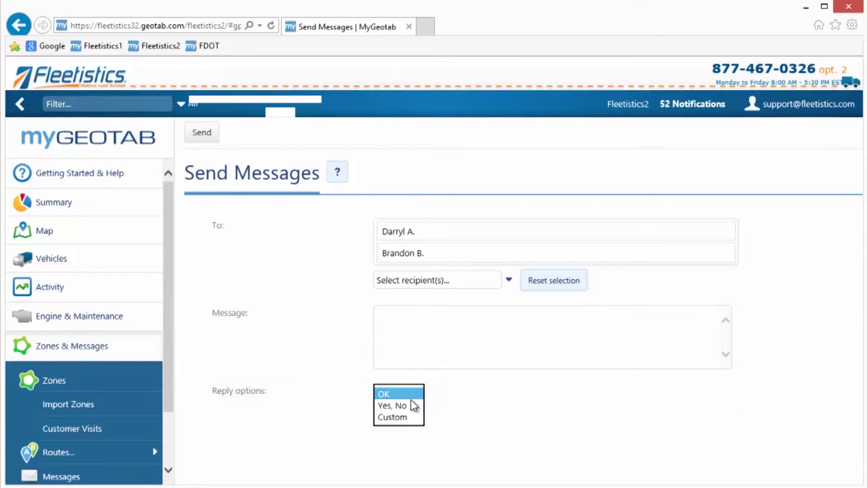
click(412, 405)
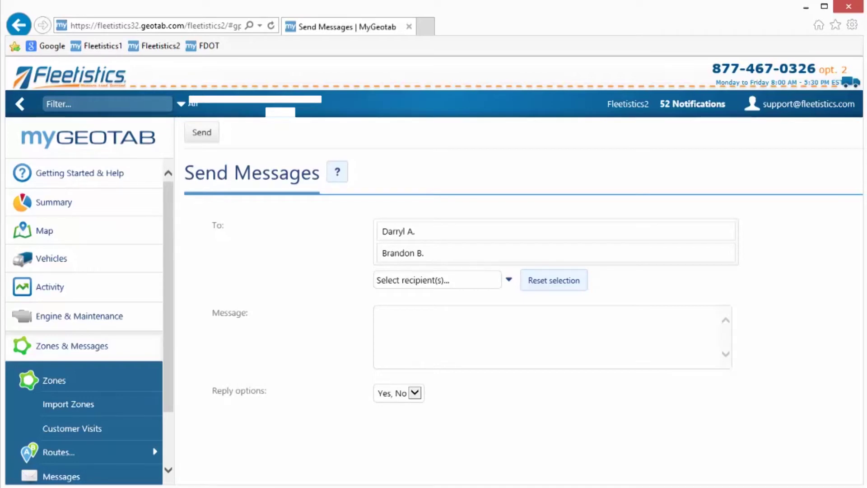
click(53, 202)
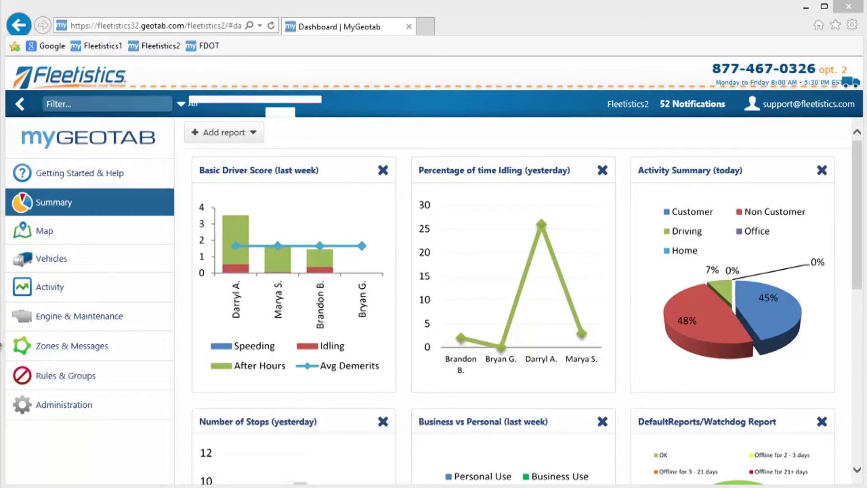
Show the Cypress Ridge route and its four stops on the map, then return to Summary.
click(57, 347)
mouse_move(85, 450)
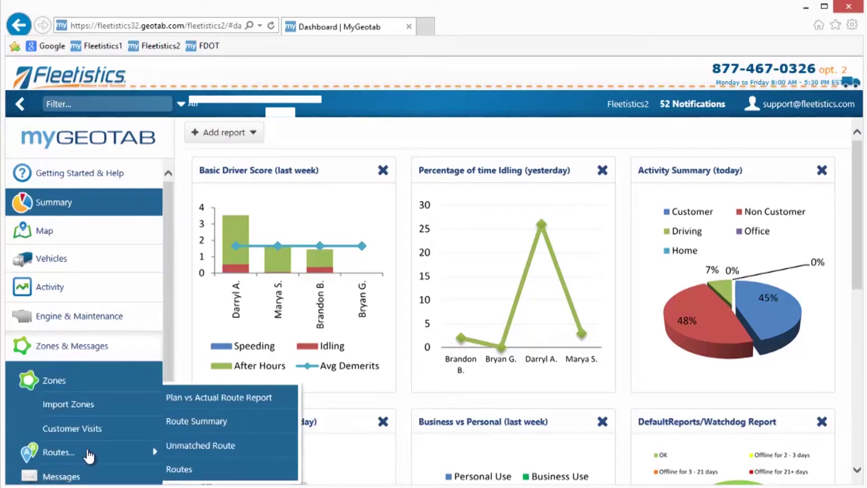
click(228, 465)
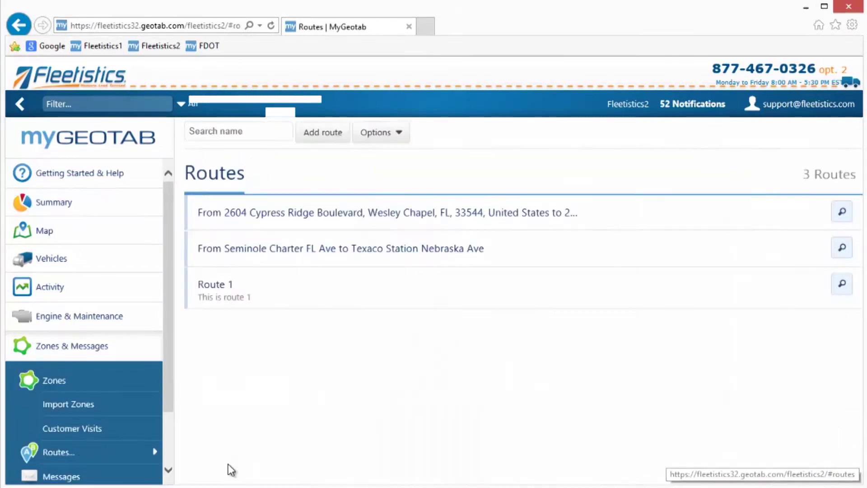
click(302, 219)
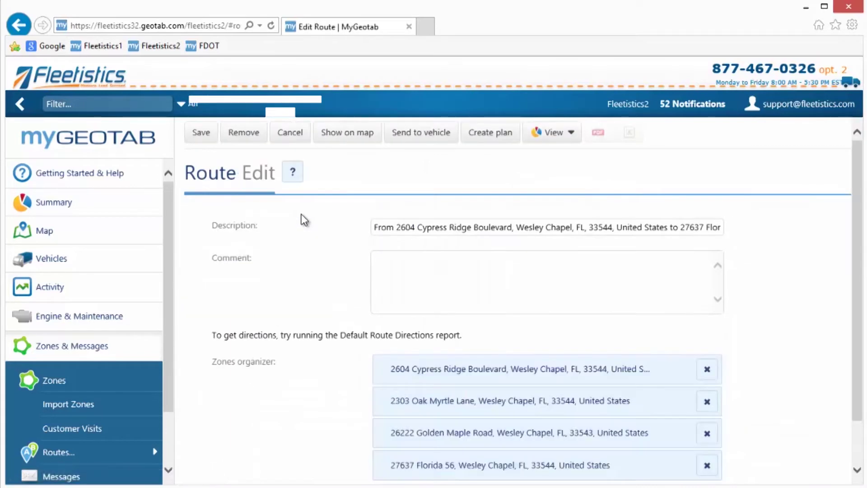
click(365, 134)
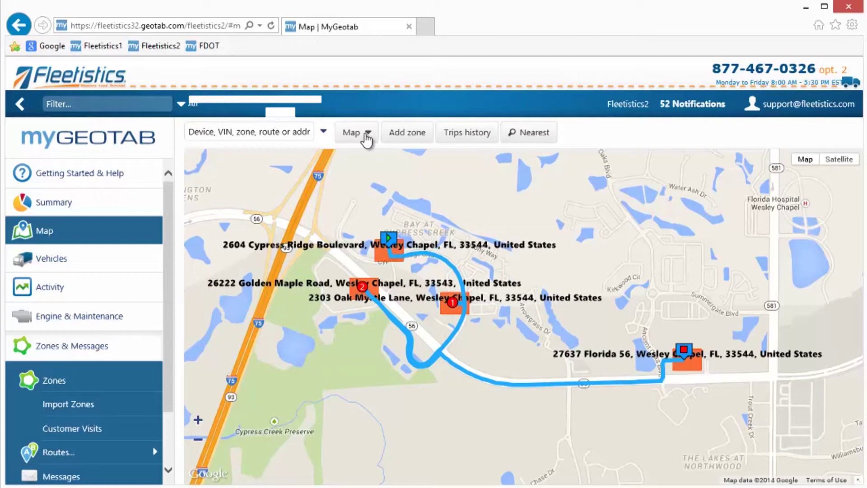
click(390, 240)
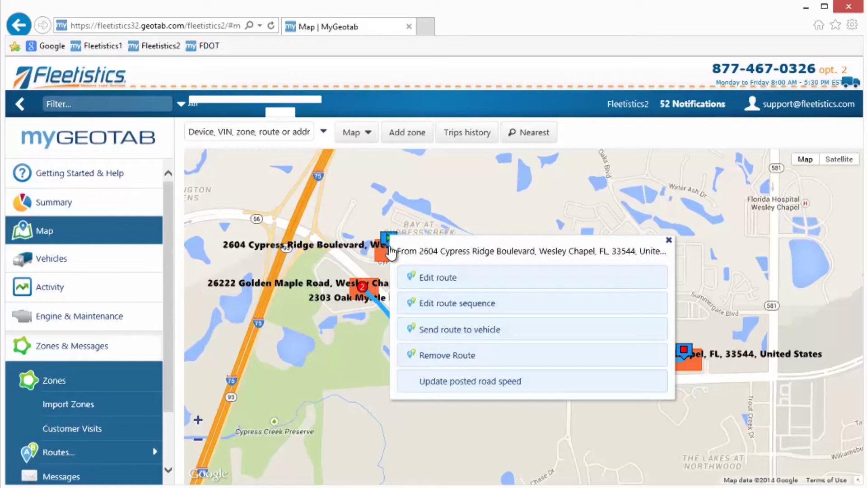
click(364, 293)
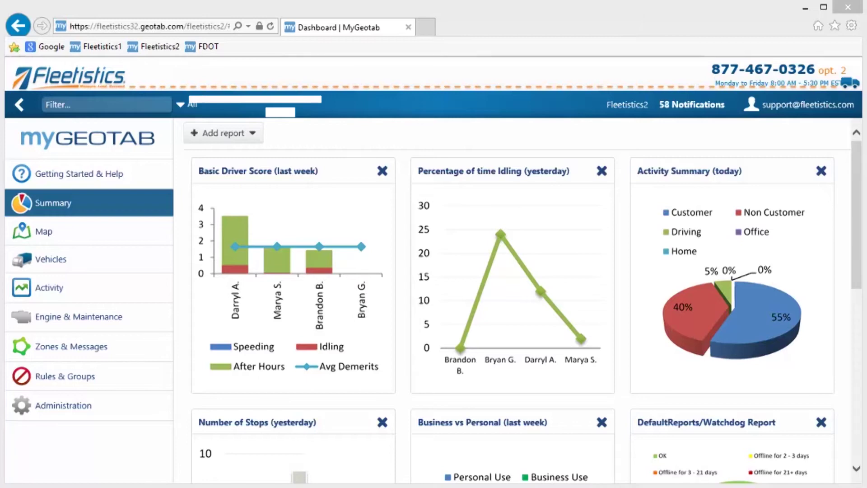
click(77, 239)
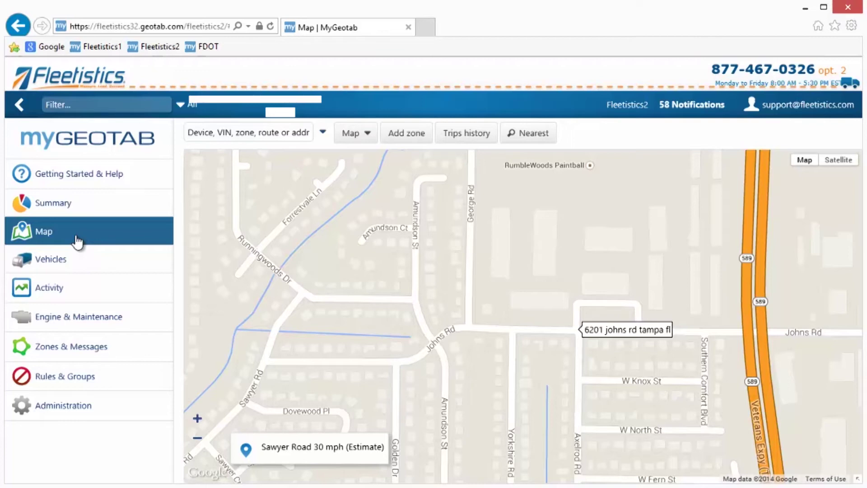
click(197, 419)
click(198, 418)
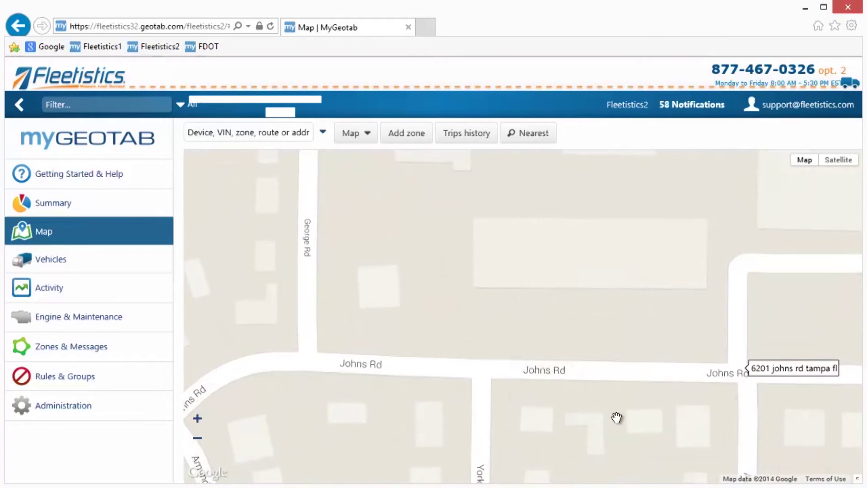
drag(697, 373, 647, 406)
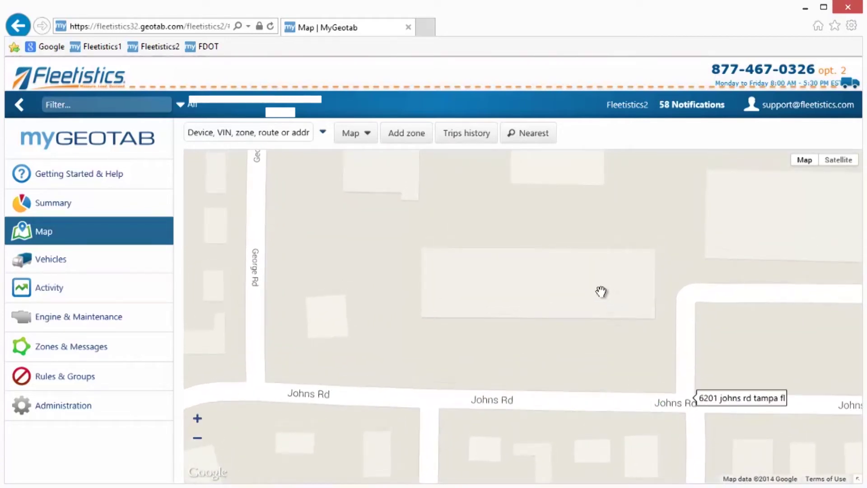
Save a square zone '6205-6299 Johns Road, Tampa, FL, 33634, United States' over the Johns Rd block.
right_click(601, 291)
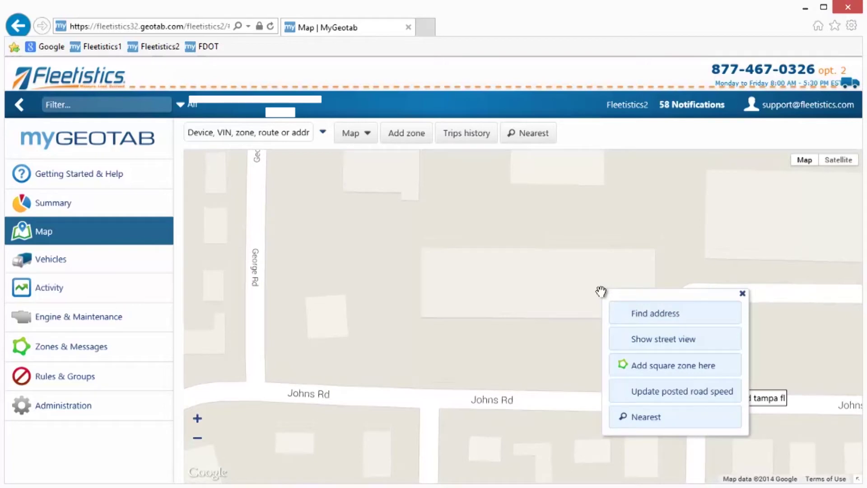
click(643, 366)
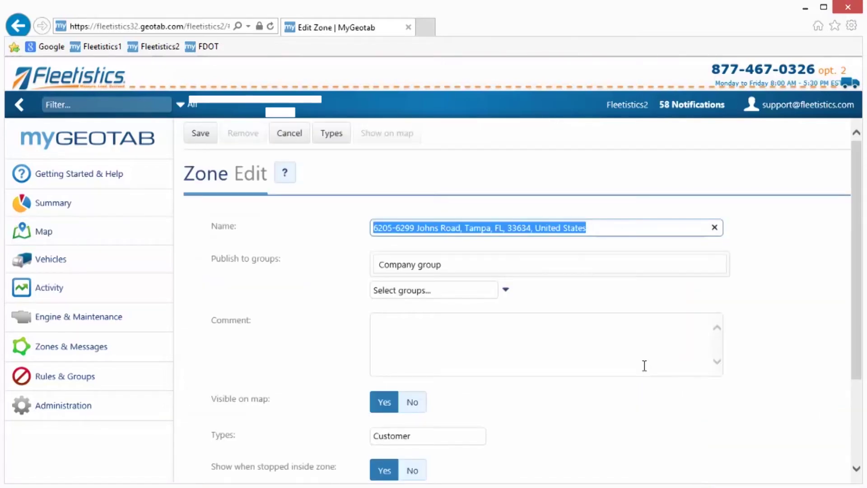
click(199, 137)
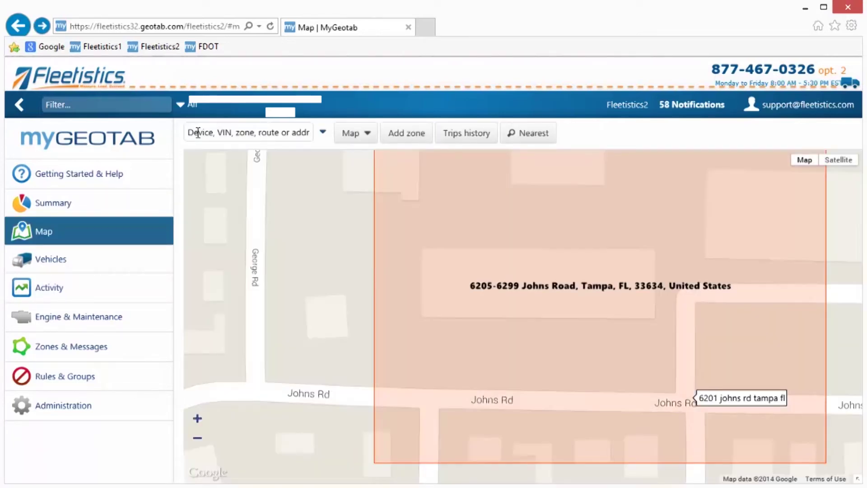
click(510, 306)
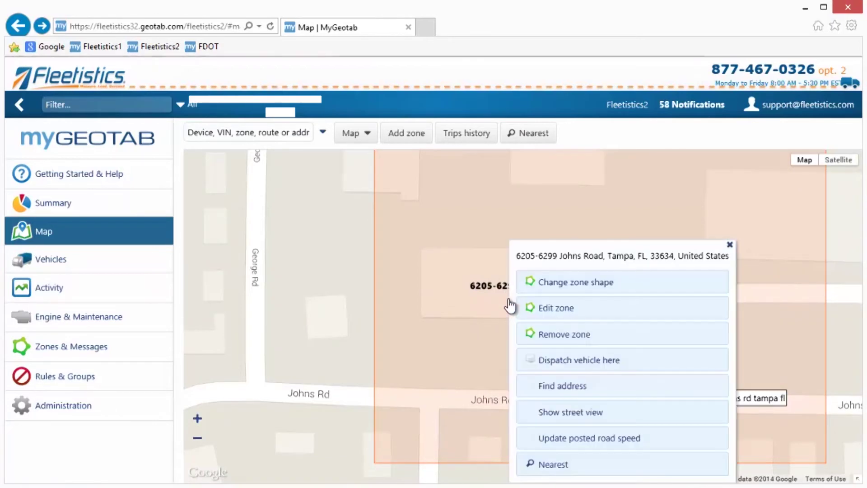
Dispatch one driver's vehicle to the Johns Road zone address, appending '. Message field.' to the message.
click(566, 361)
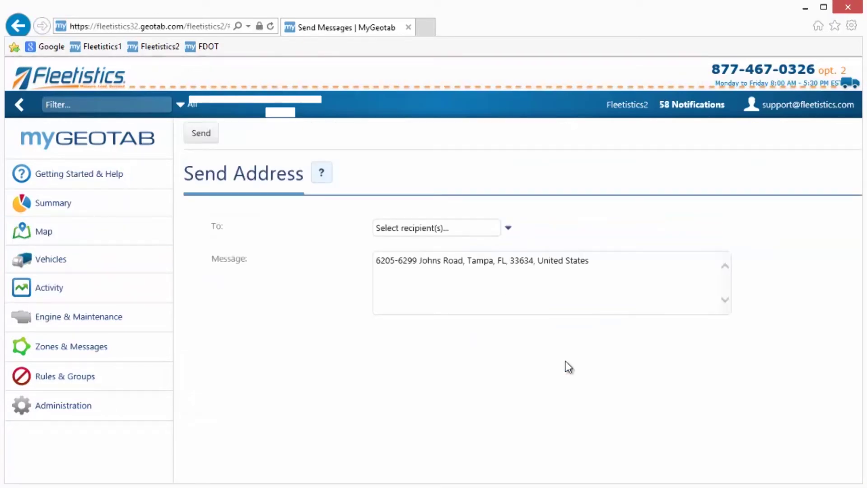
click(510, 231)
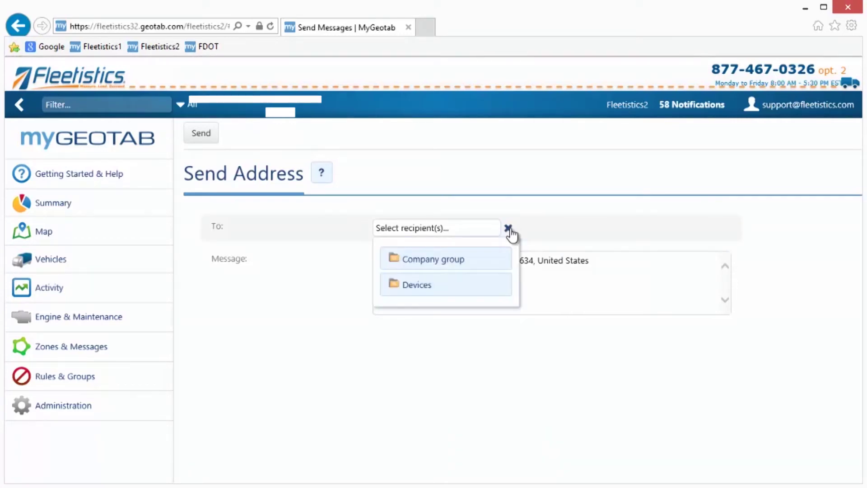
click(483, 291)
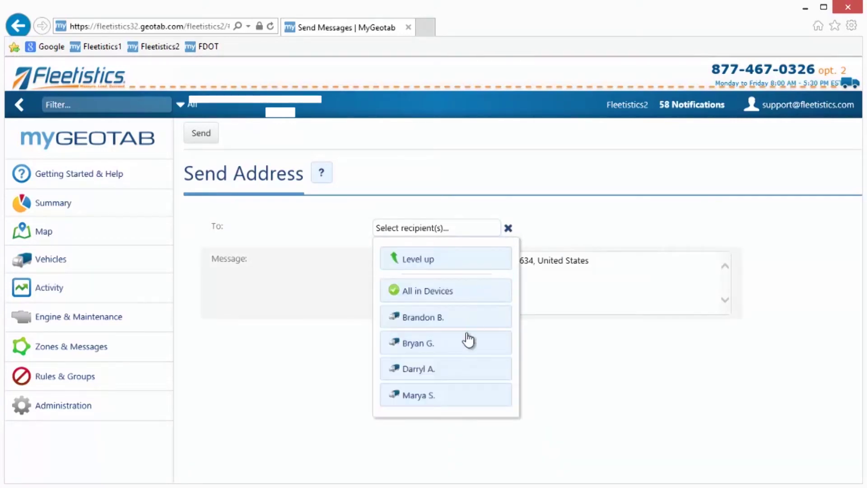
click(469, 370)
click(604, 298)
text(.)
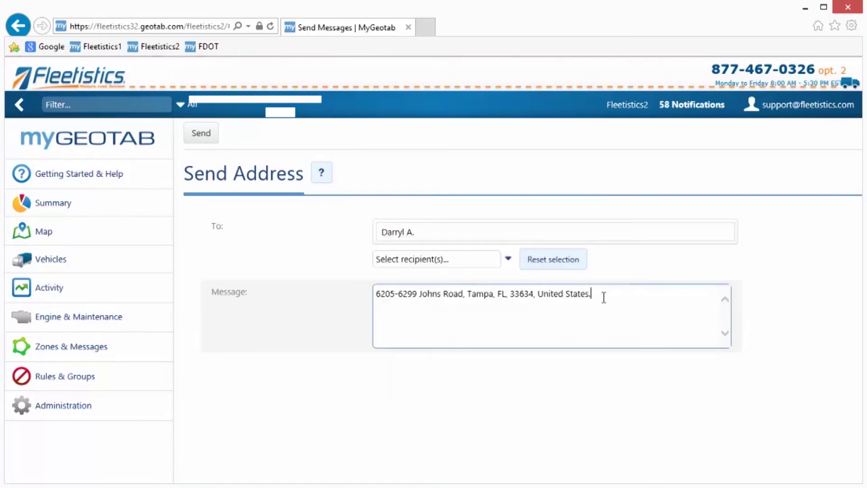
text( Message field.)
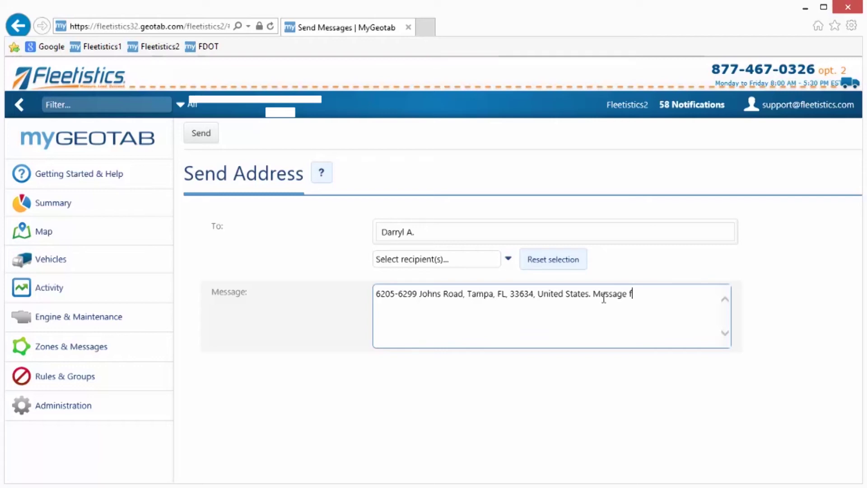